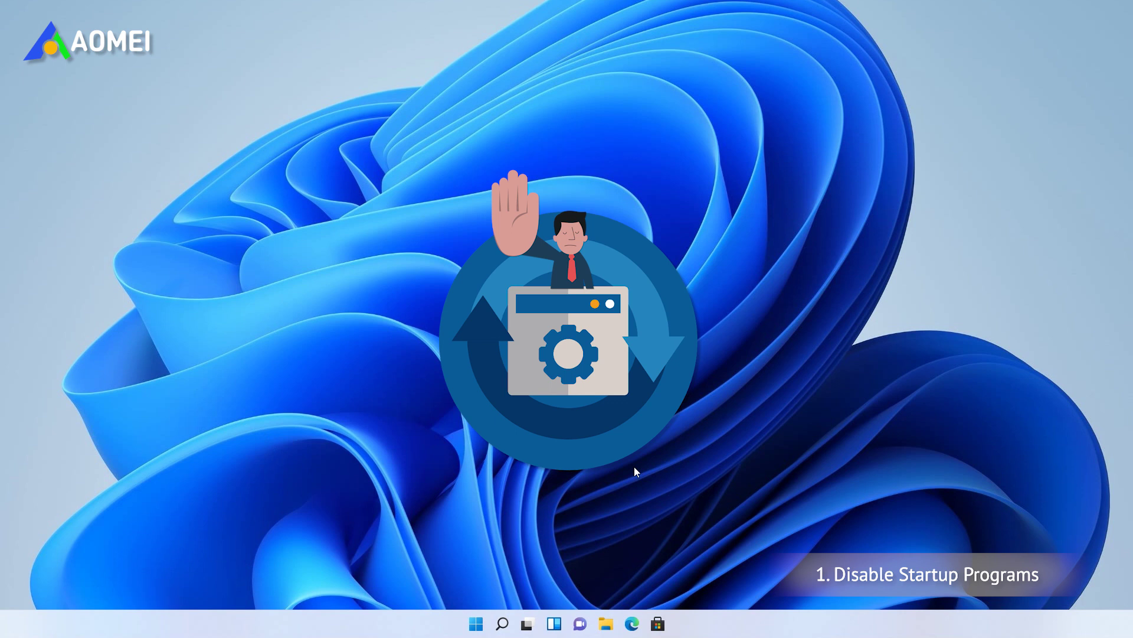
Disable Microsoft OneDrive on Task Manager's Startup tab so it no longer launches at boot
right_click(476, 624)
click(483, 482)
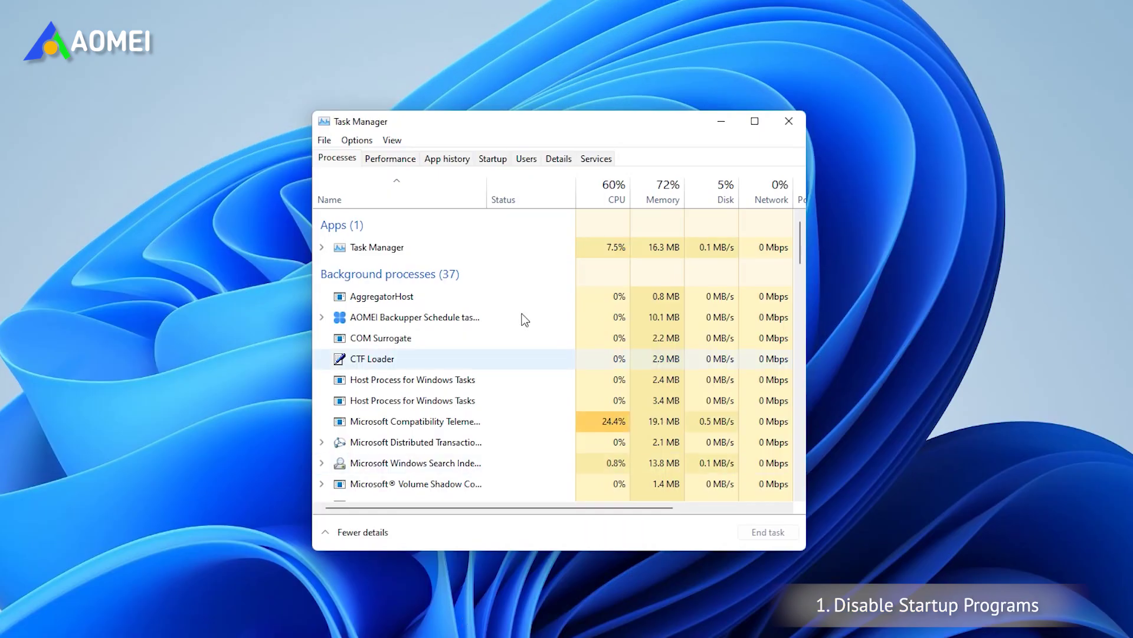
click(493, 159)
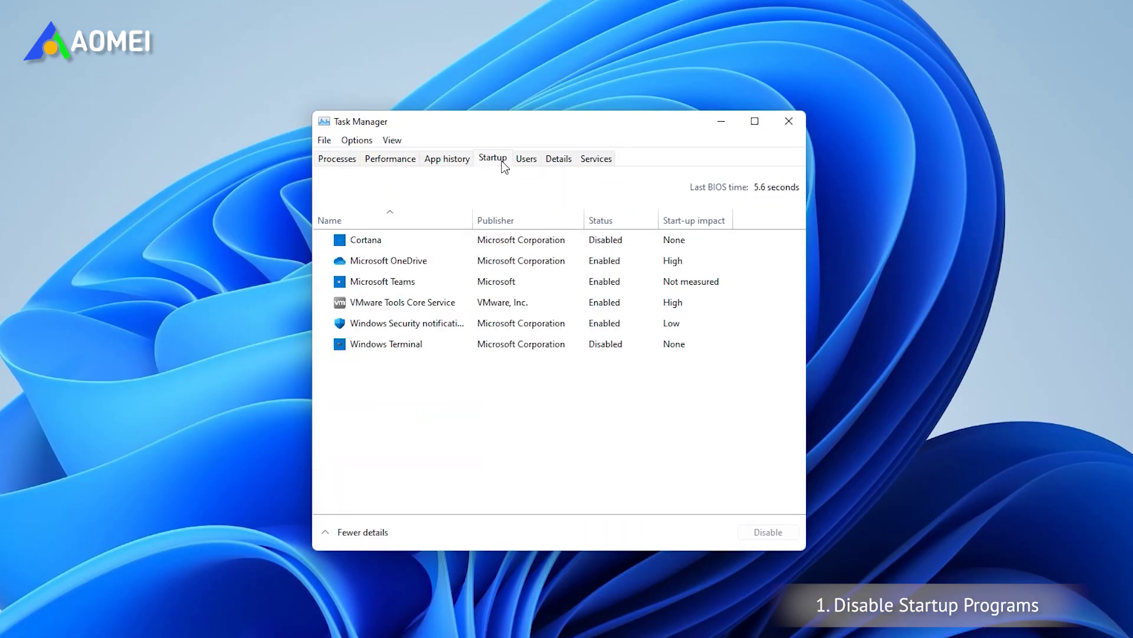
right_click(440, 263)
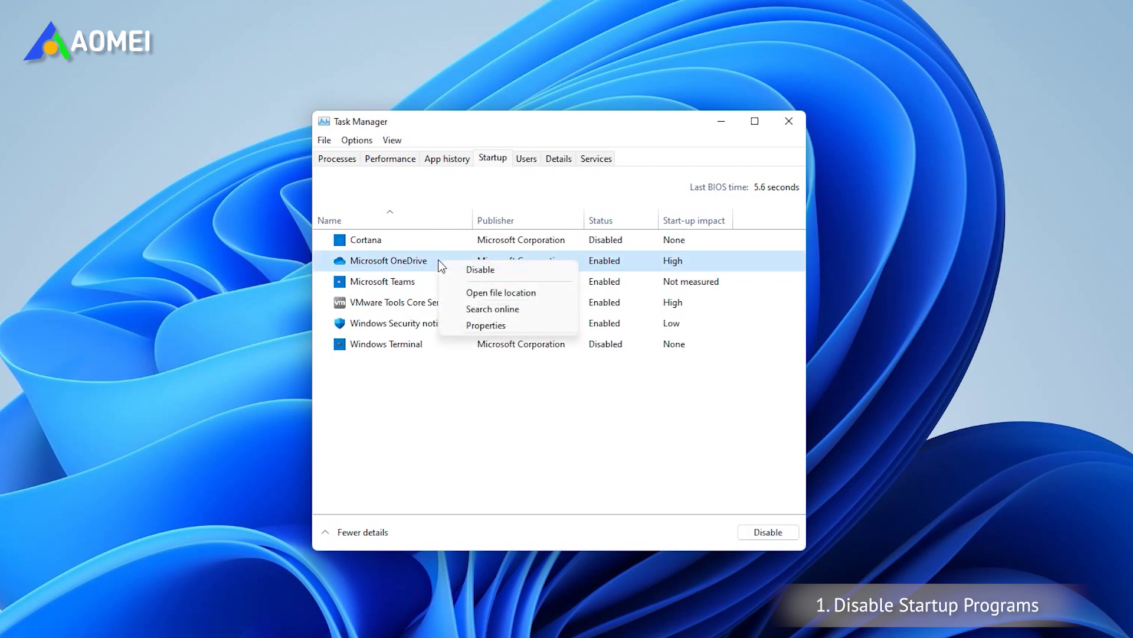
click(474, 271)
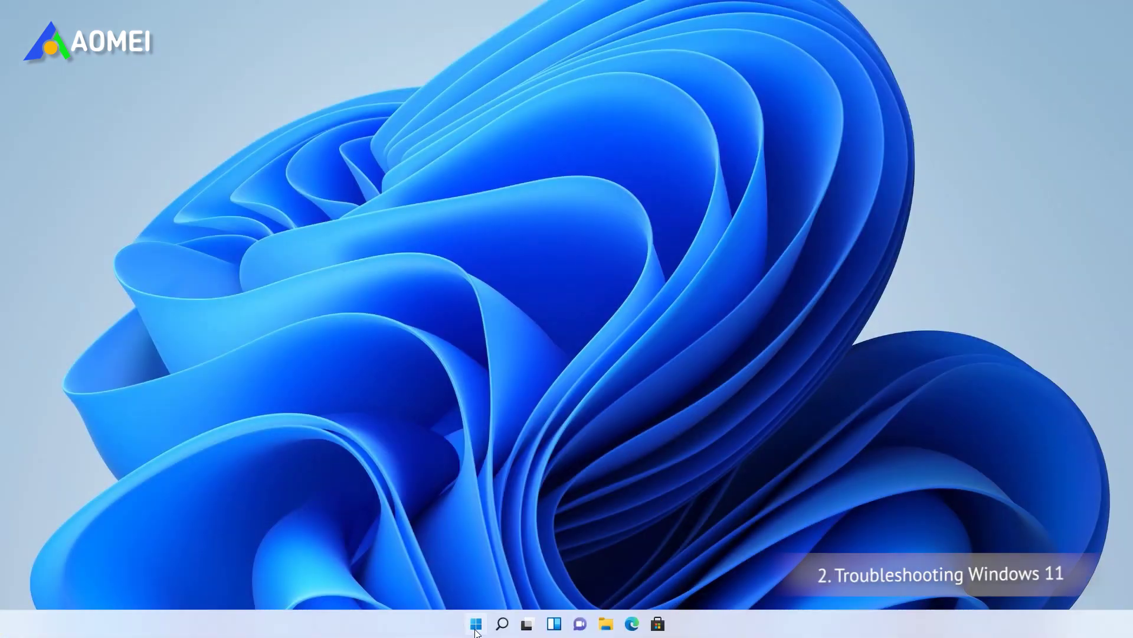
Run the Windows Update troubleshooter from System > Troubleshoot > Other trouble-shooters
right_click(476, 630)
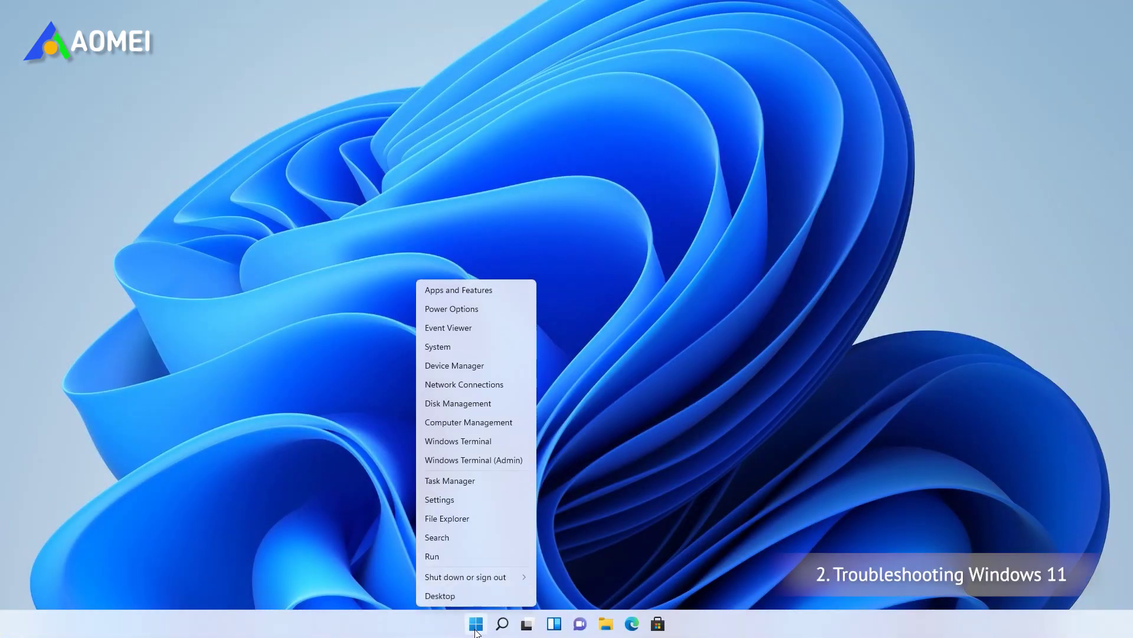
click(461, 497)
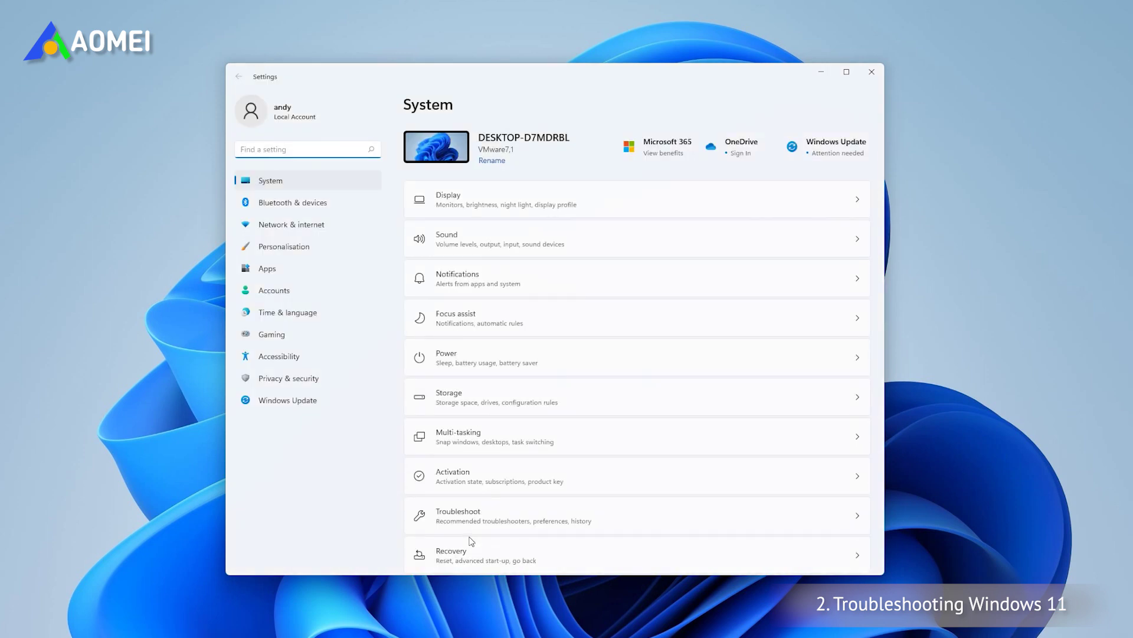
click(500, 521)
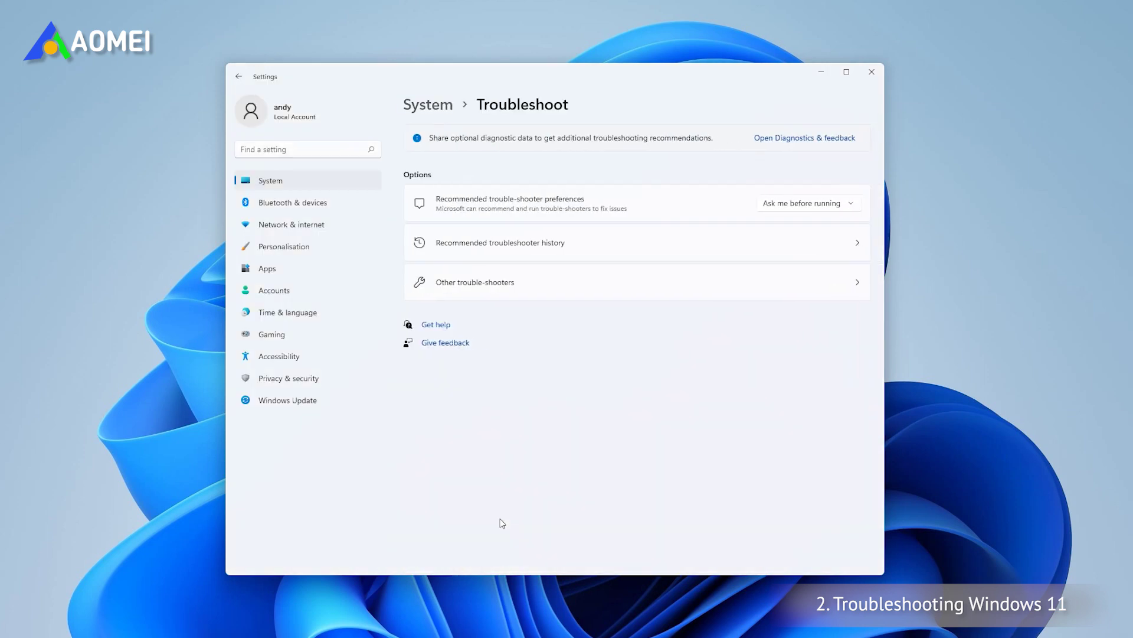
click(576, 294)
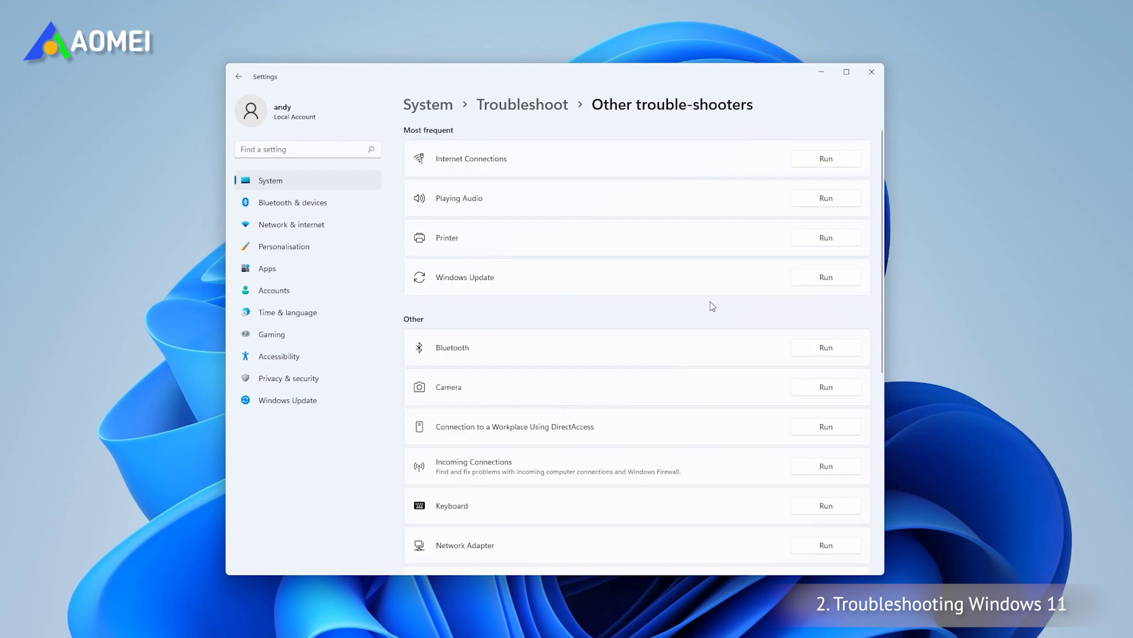
click(829, 279)
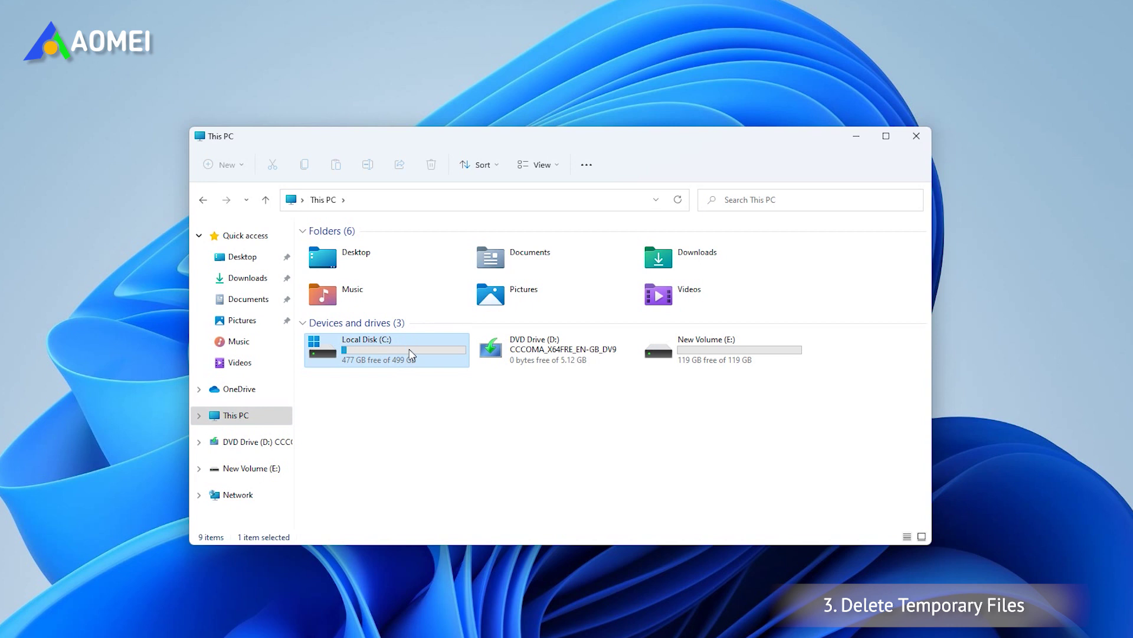
Run Disk Clean-up on C: with Setup Log Files, DirectX Shader Cache and Delivery Optimisation Files, deleting them
right_click(410, 350)
click(499, 520)
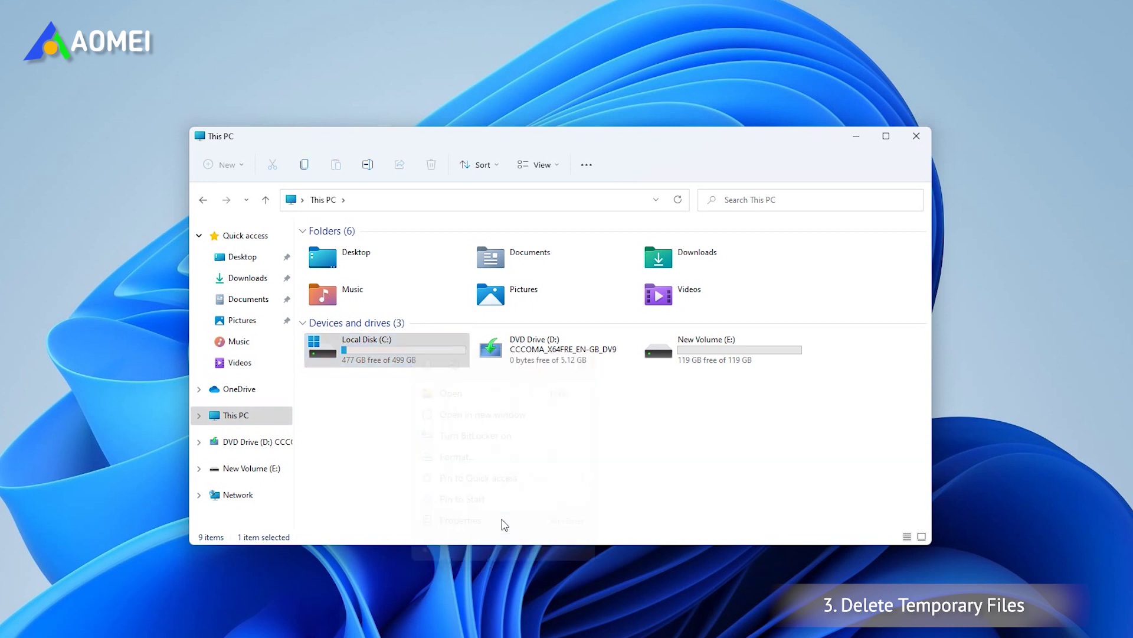
click(605, 421)
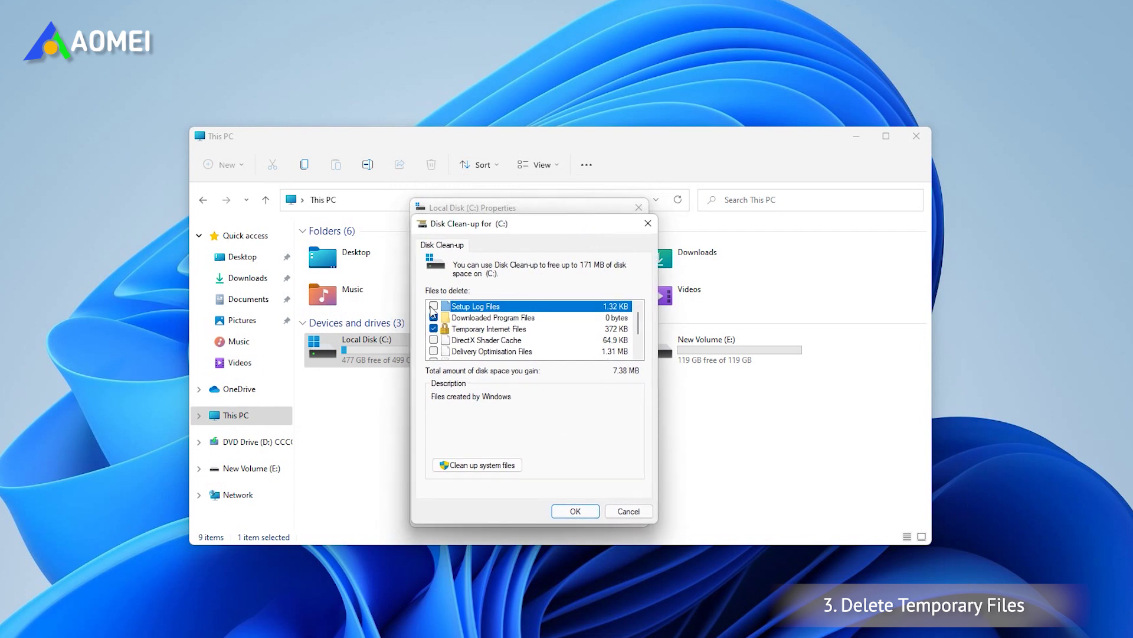
click(434, 339)
click(434, 306)
click(435, 351)
click(573, 513)
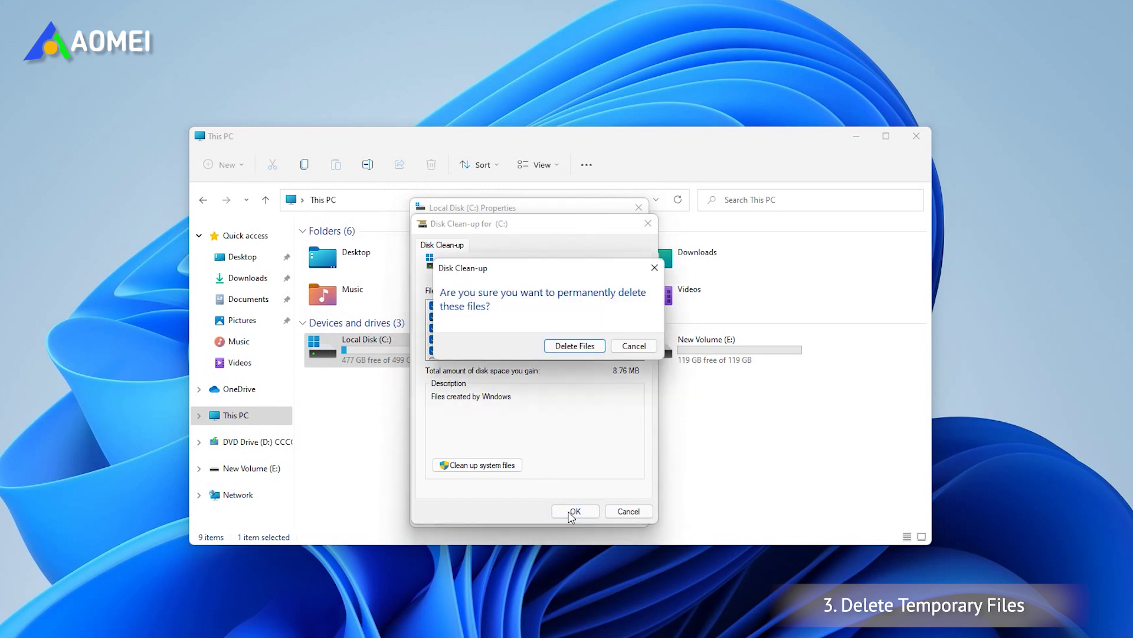
click(573, 345)
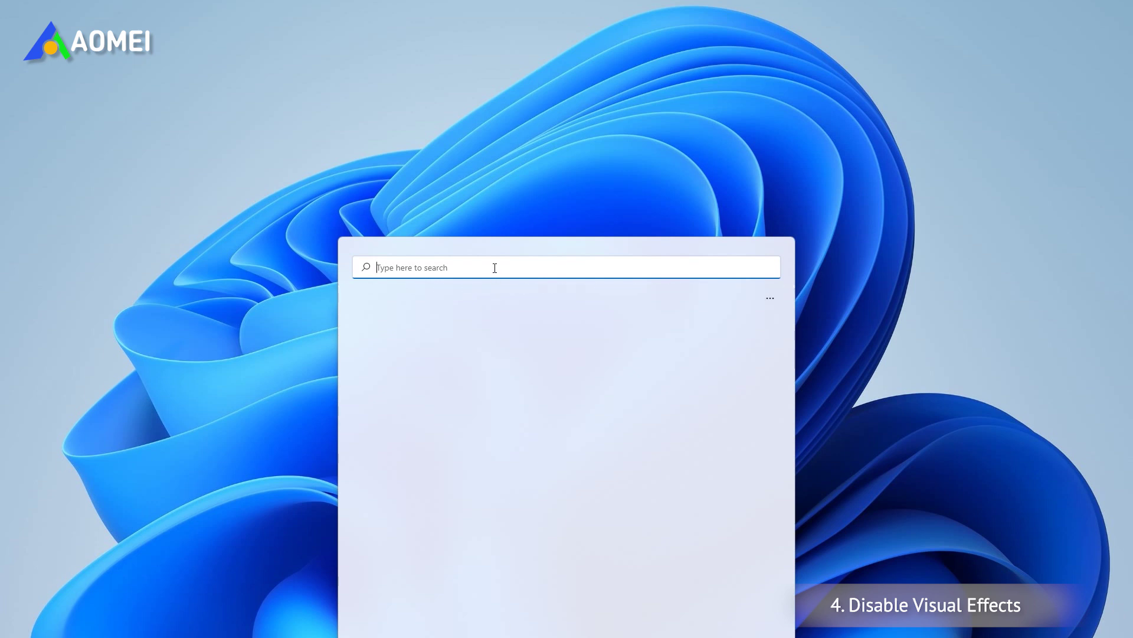
Set visual effects to best performance but keep thumbnails instead of icons and smooth screen-font edges
text(View advanced system settings)
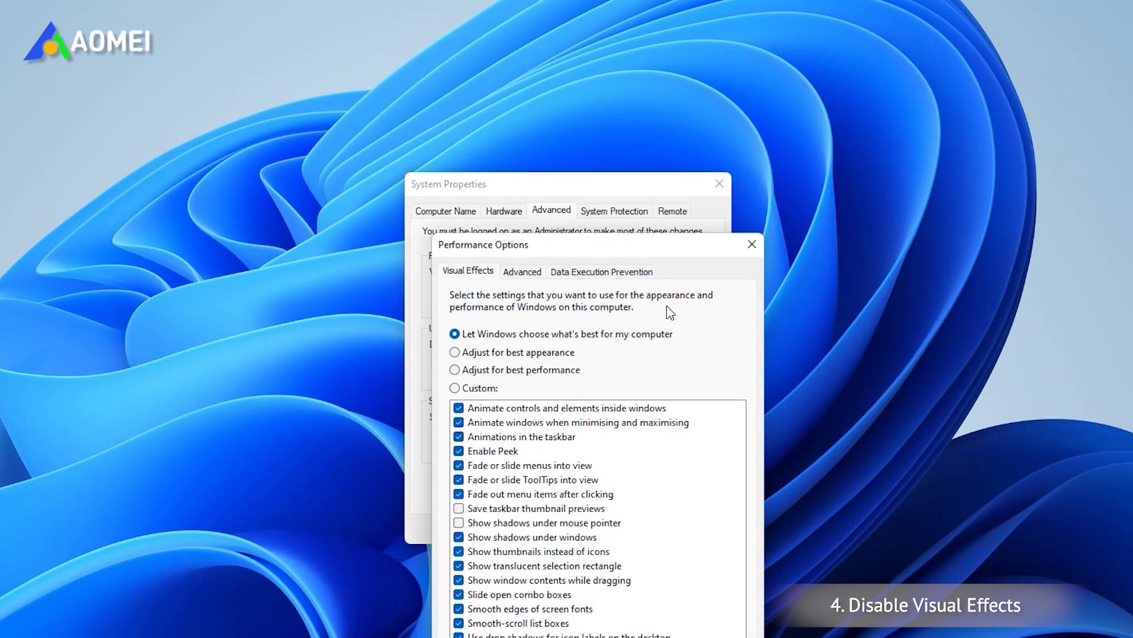
drag(641, 253, 616, 158)
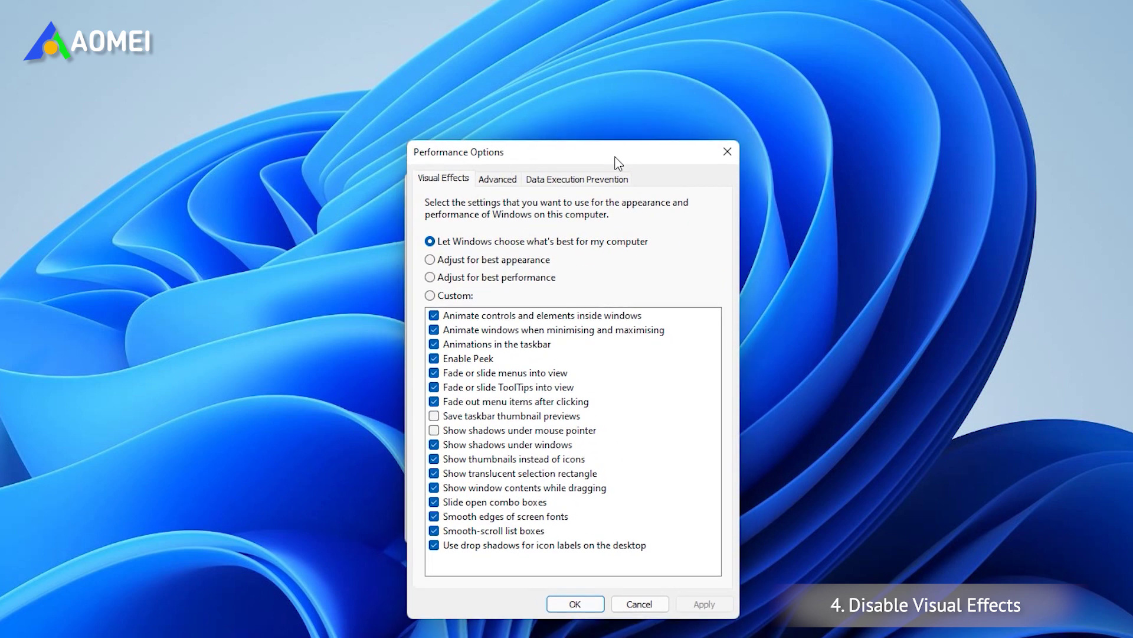
click(515, 280)
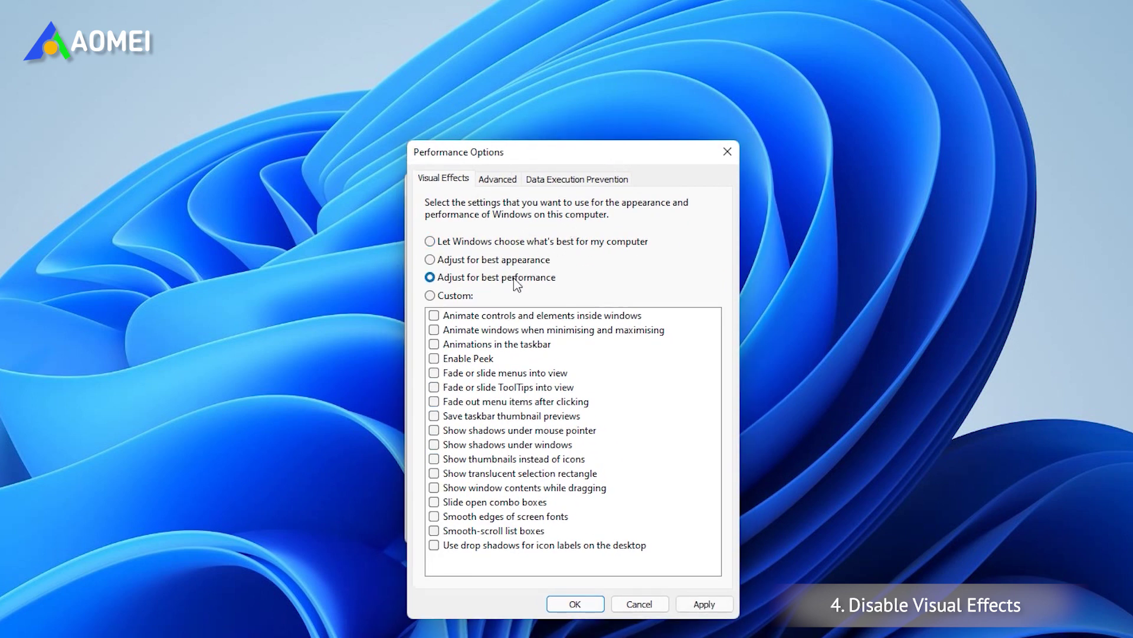
click(509, 461)
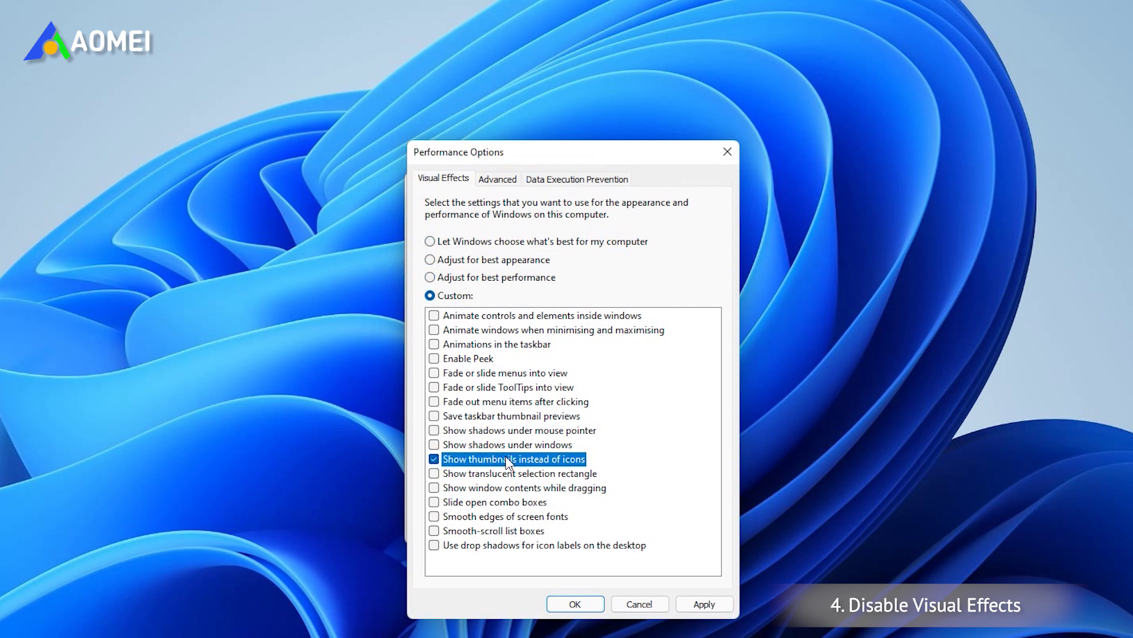
click(502, 516)
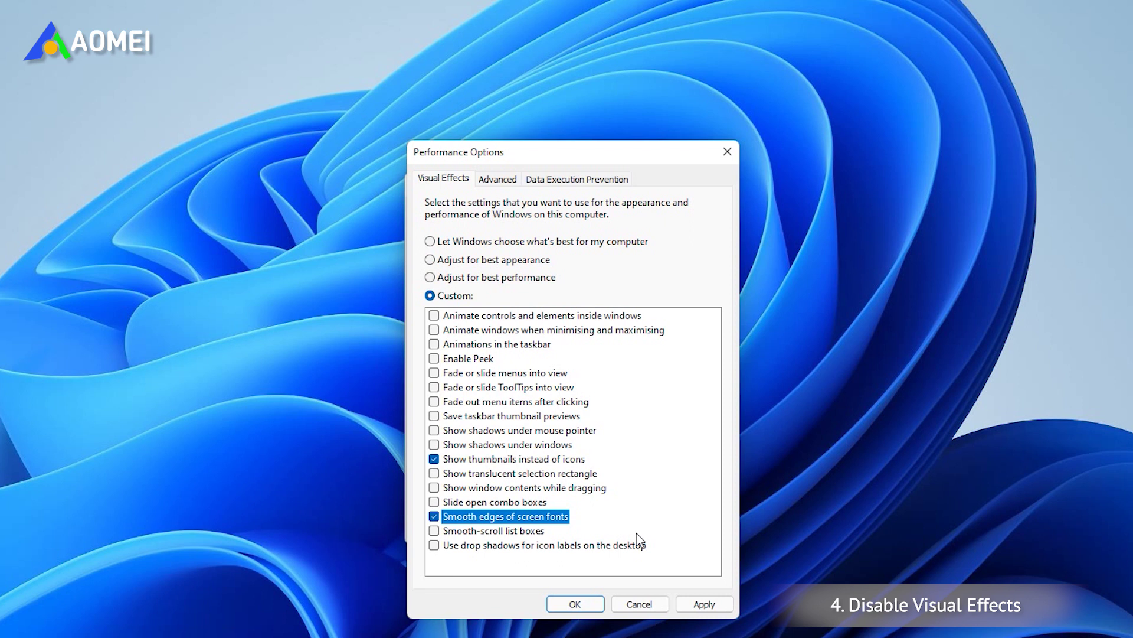
click(593, 603)
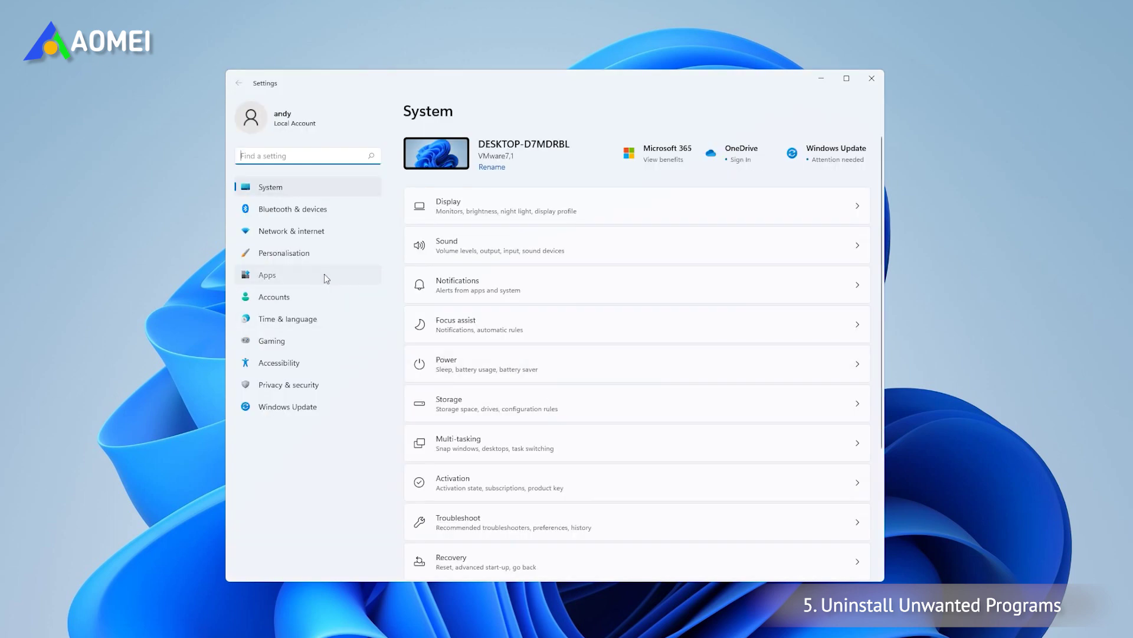
Go to the installed apps list in Apps settings and bring up the Office app's actions
click(324, 278)
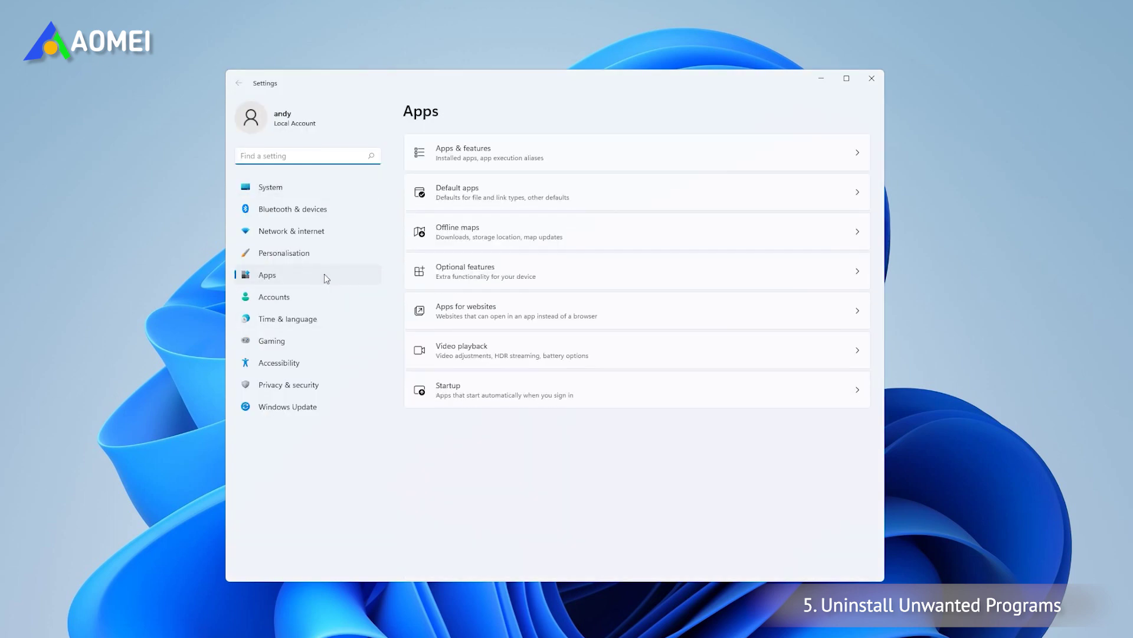
click(837, 153)
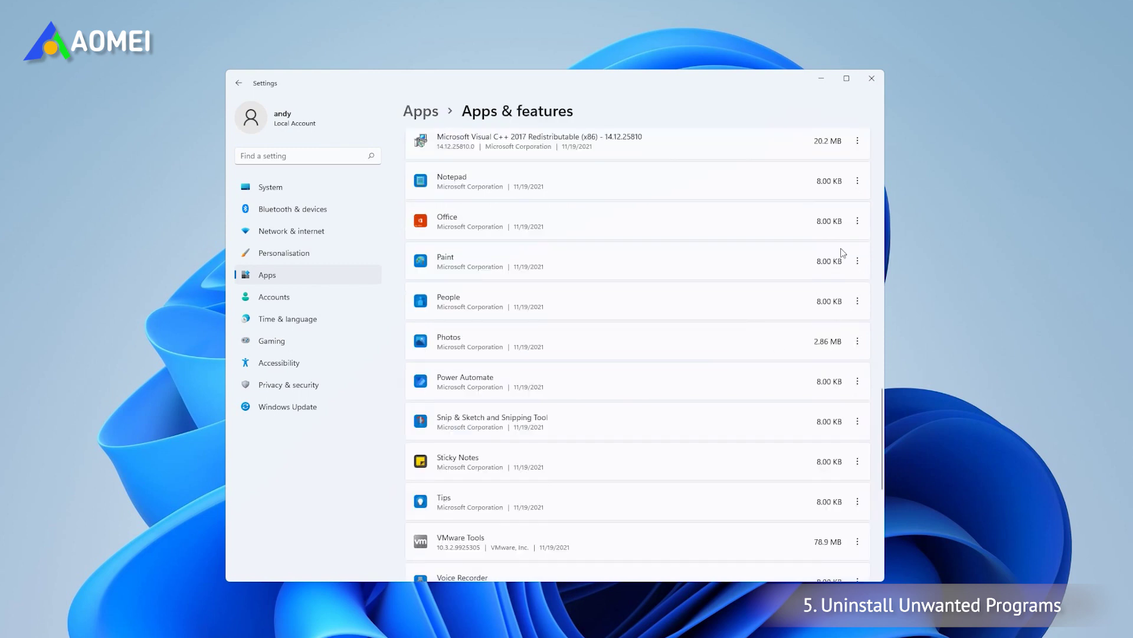
click(857, 222)
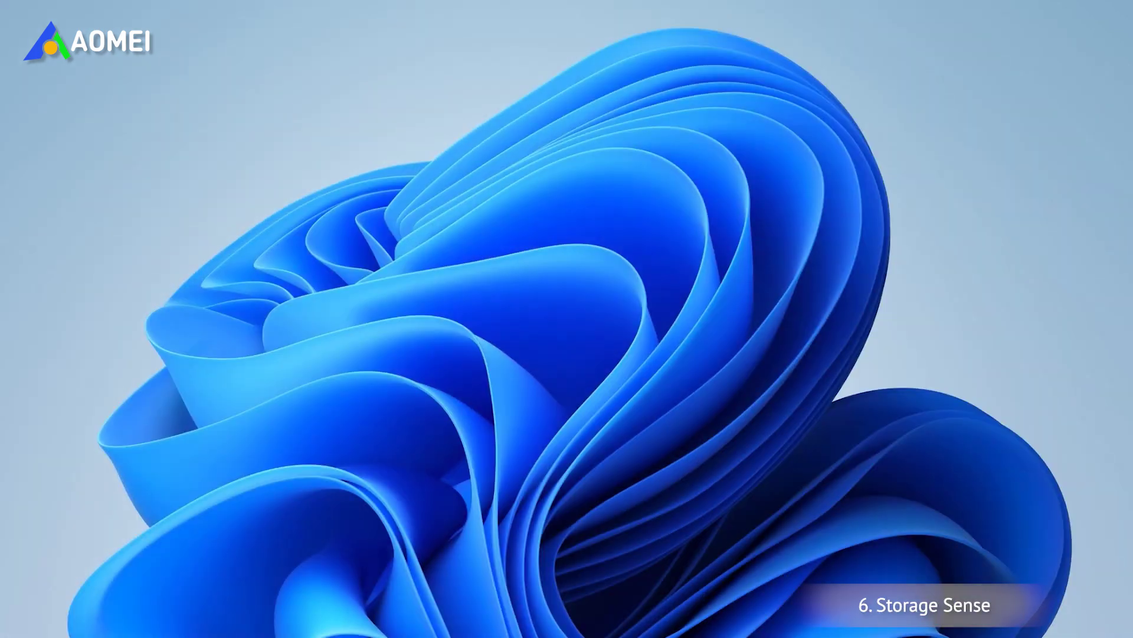
Remove C:'s temporary files, including the Downloads folder, via Settings > System > Storage
key(super+x)
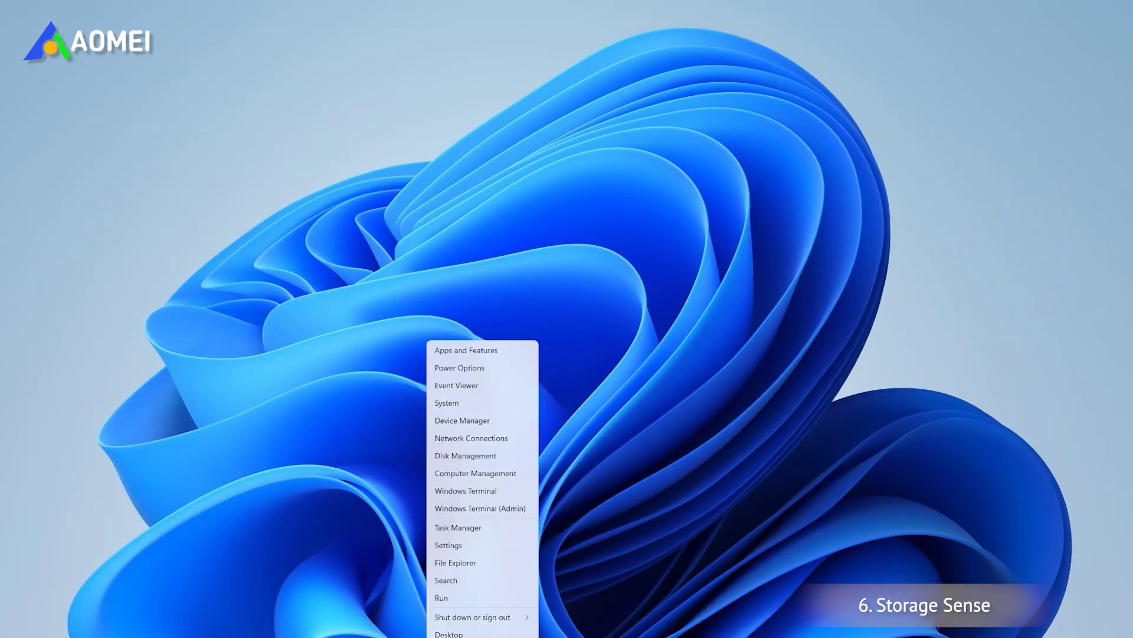
click(487, 545)
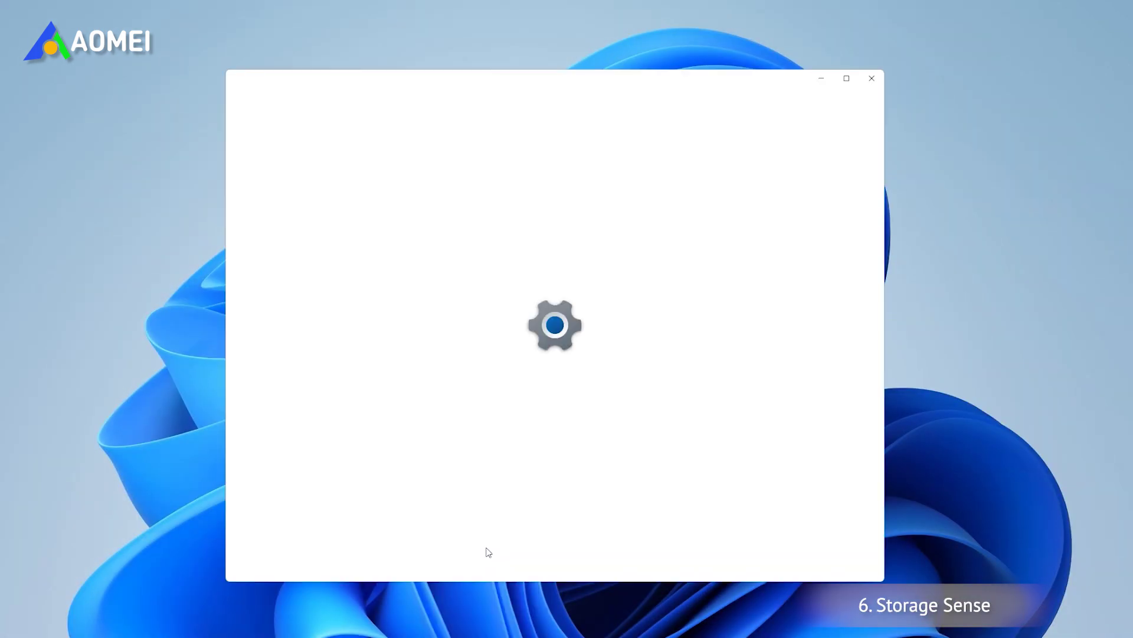
click(488, 414)
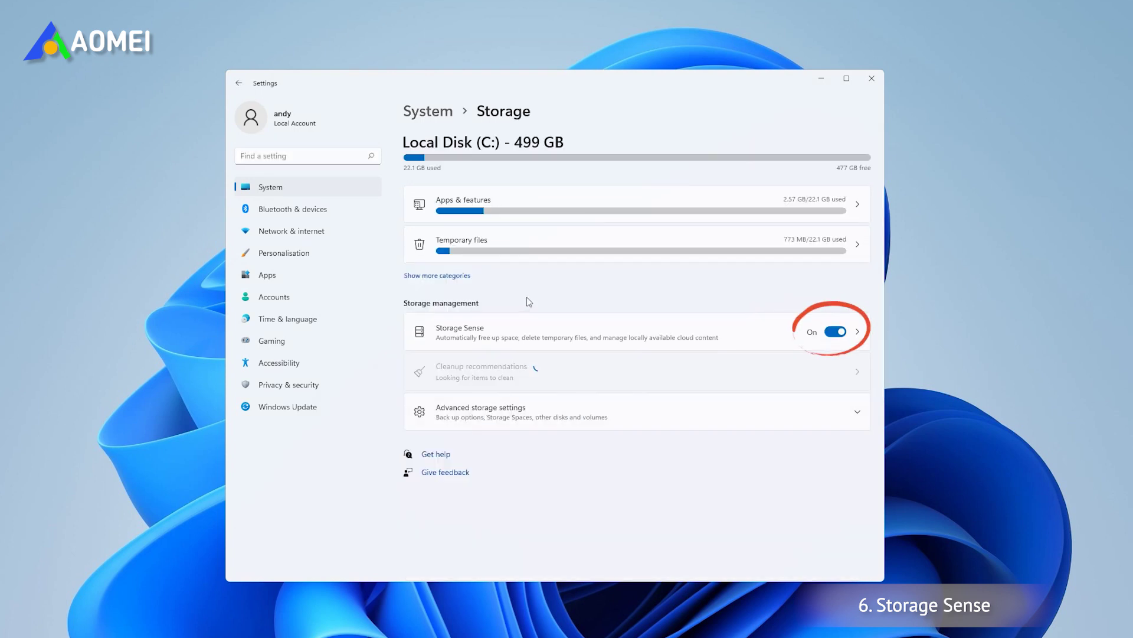
click(852, 256)
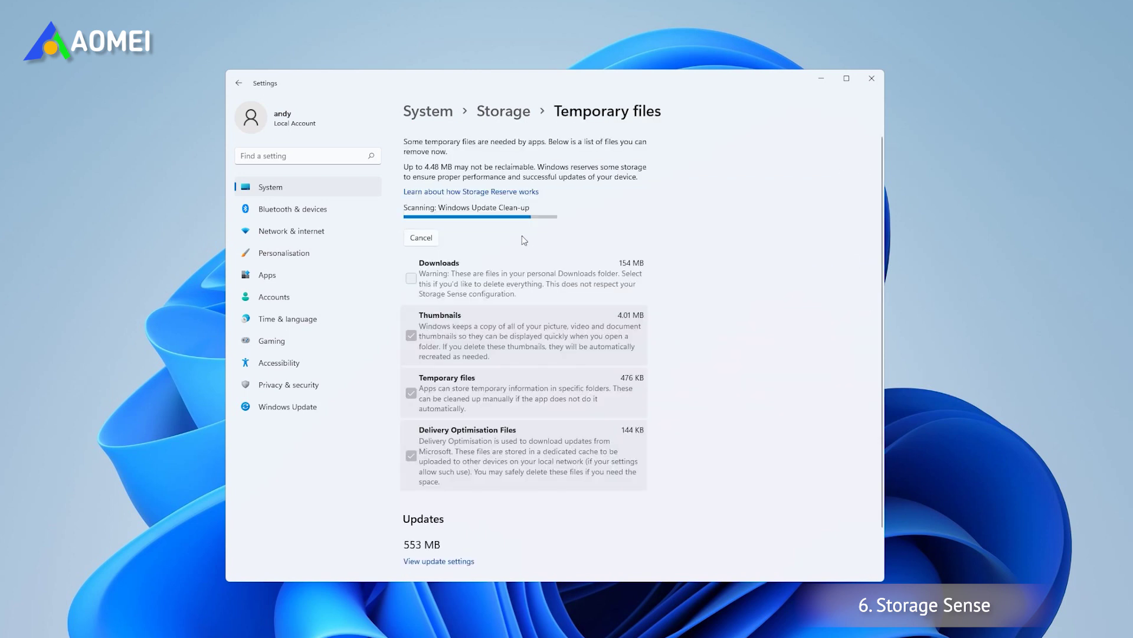
click(415, 277)
click(431, 221)
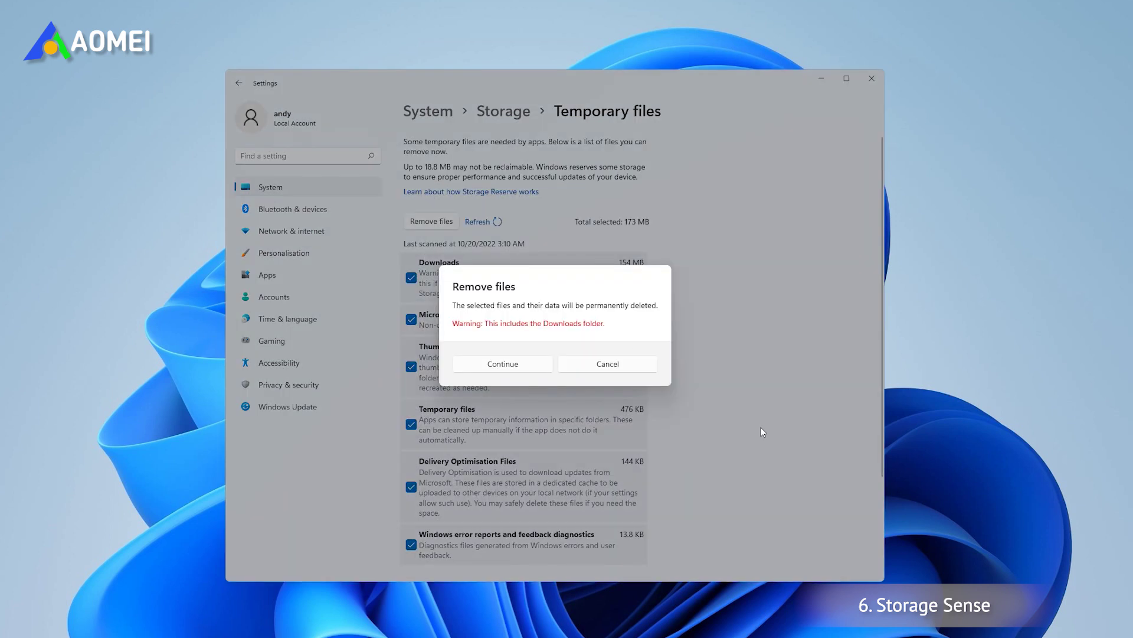
click(482, 365)
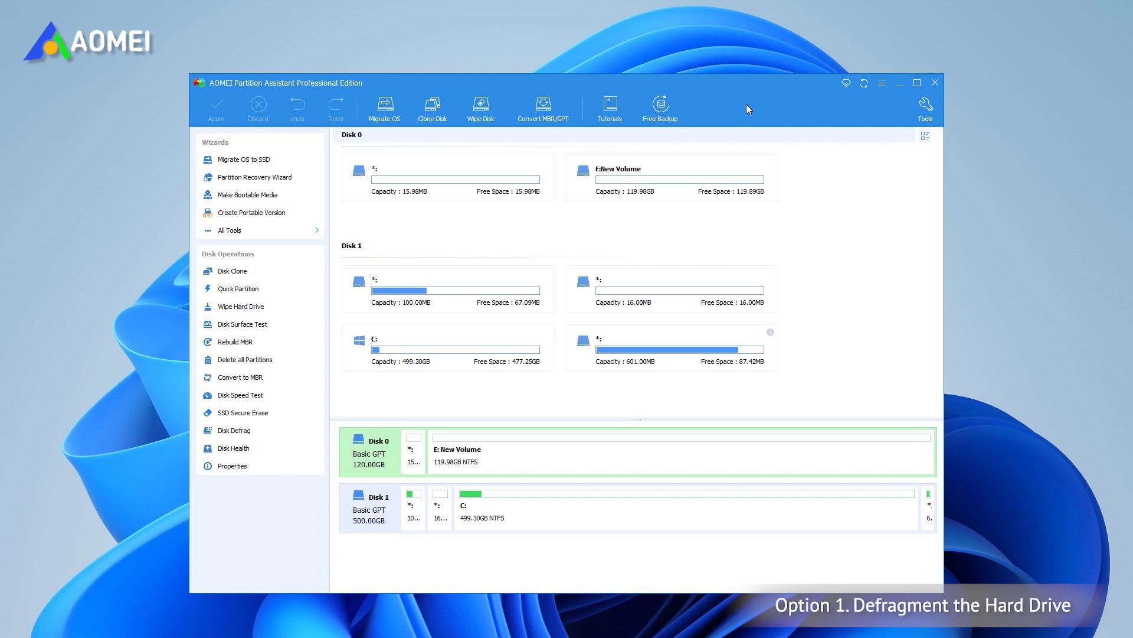
Select drive C: in AOMEI's Disk Defrag tool
mouse_move(294, 238)
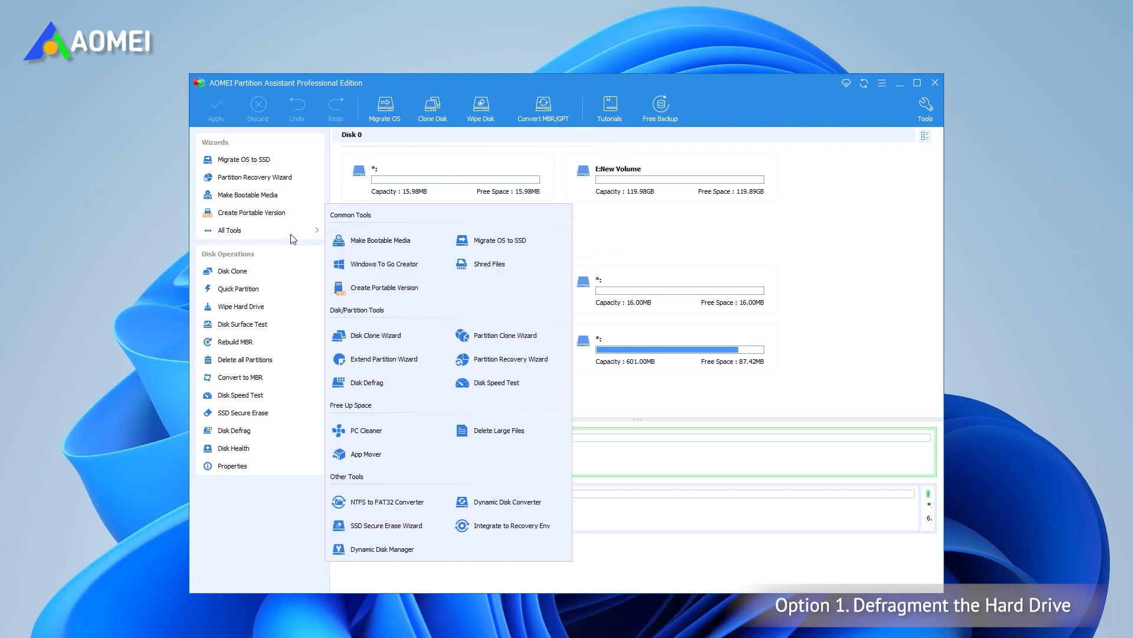
click(376, 393)
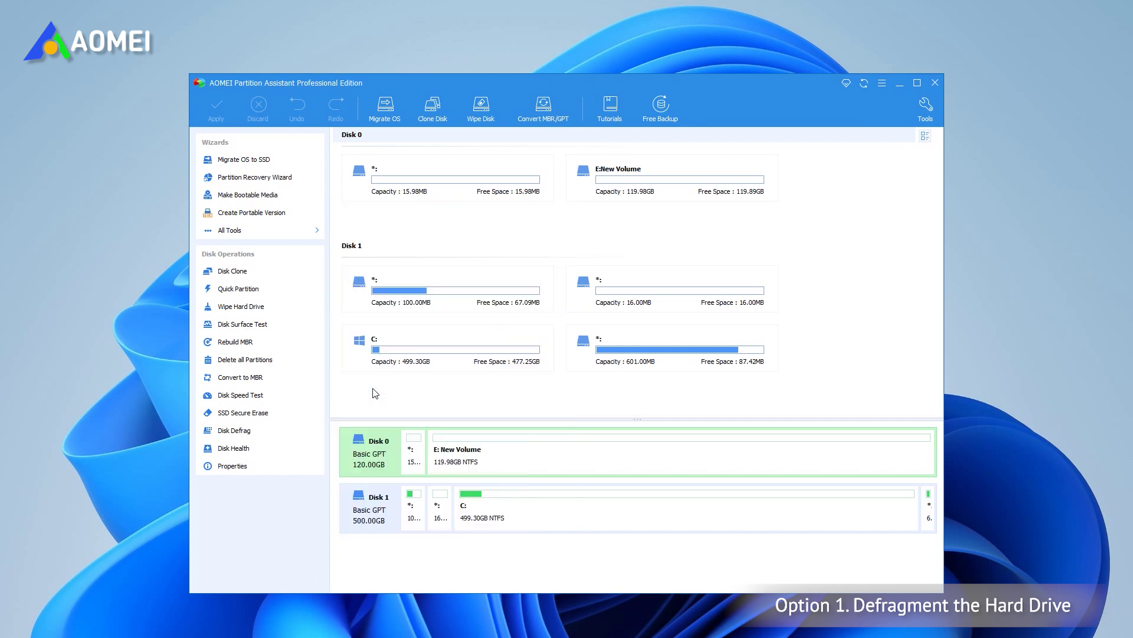
click(271, 234)
Schedule a daily defrag of C: with defined run conditions, then start defragmenting it now
click(672, 546)
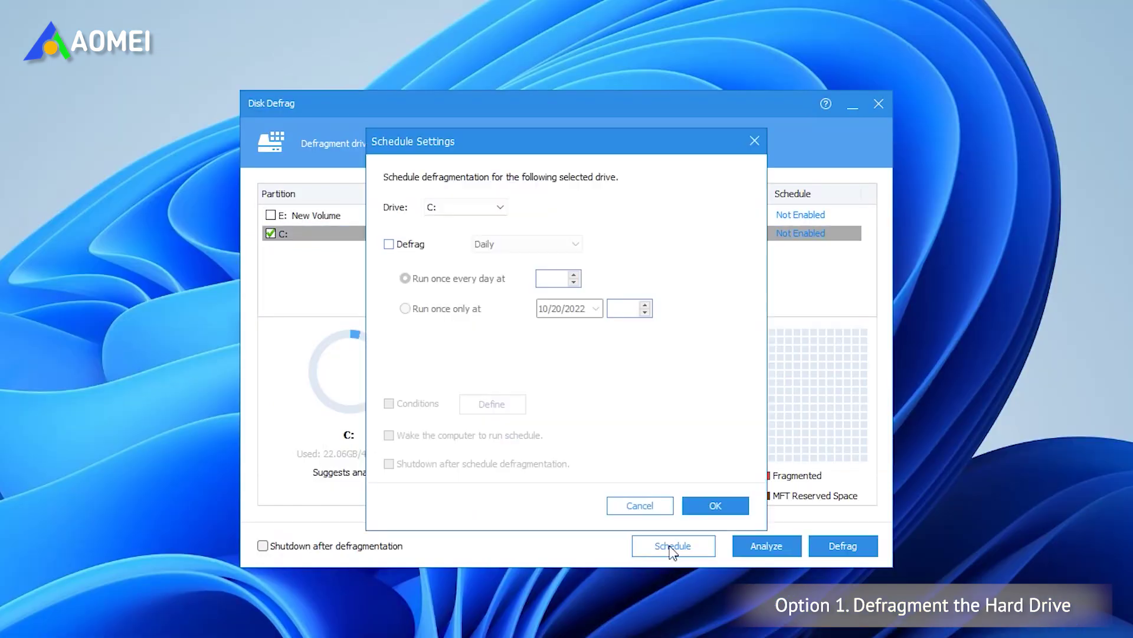
click(388, 244)
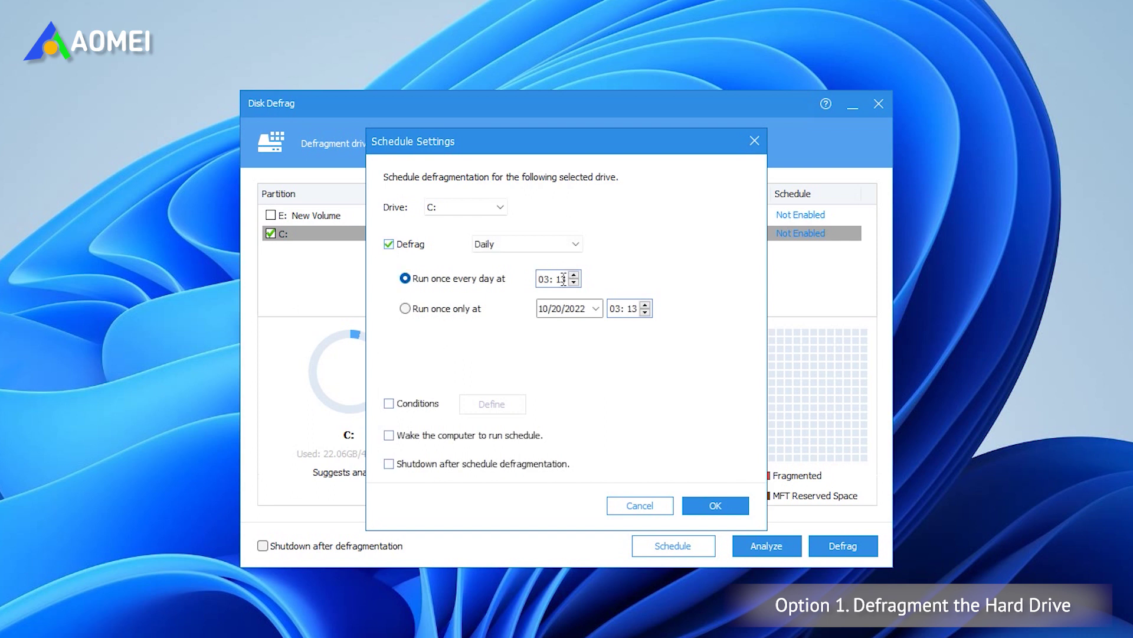
click(434, 404)
click(517, 406)
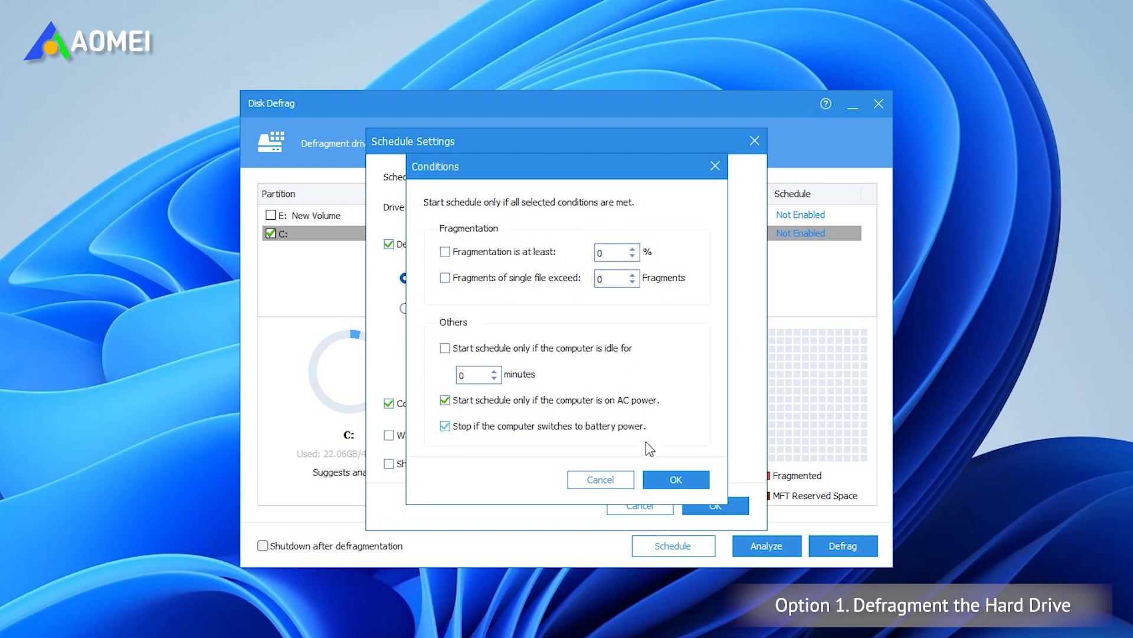
click(677, 479)
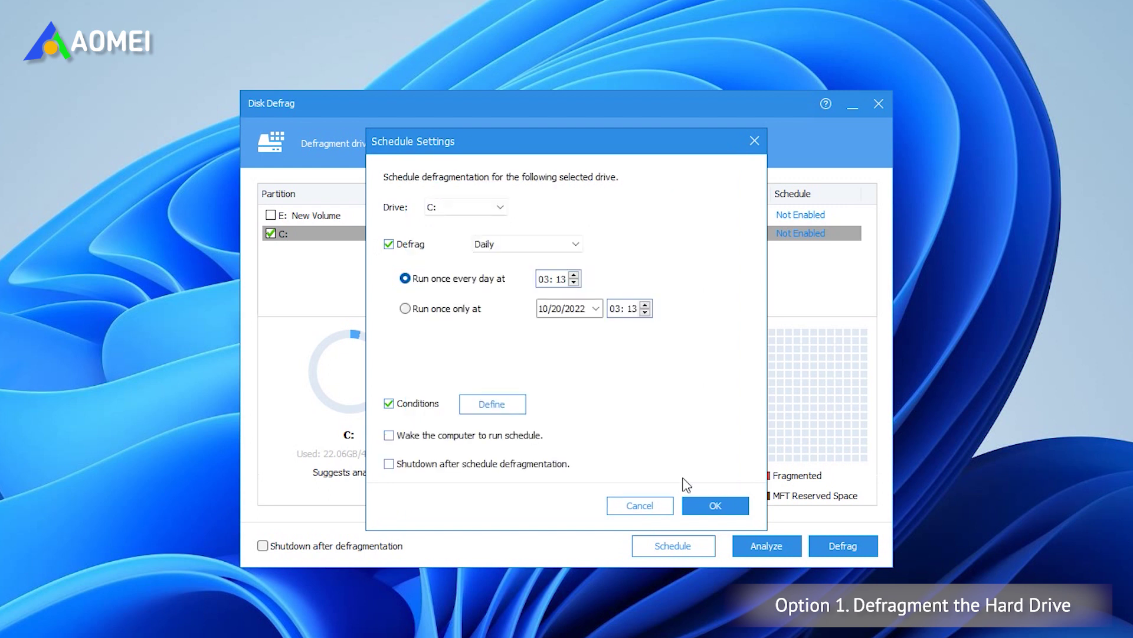
click(700, 507)
click(844, 547)
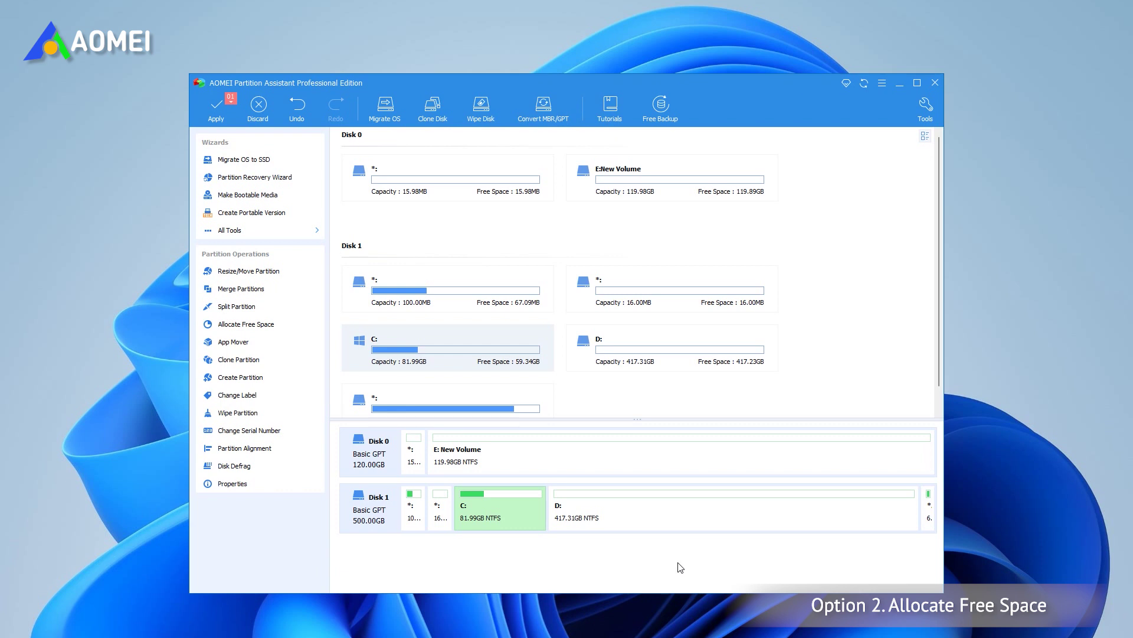
Allocate 208.37 GB of free space from D: to C:, growing C: to 290.36 GB
click(670, 499)
right_click(668, 498)
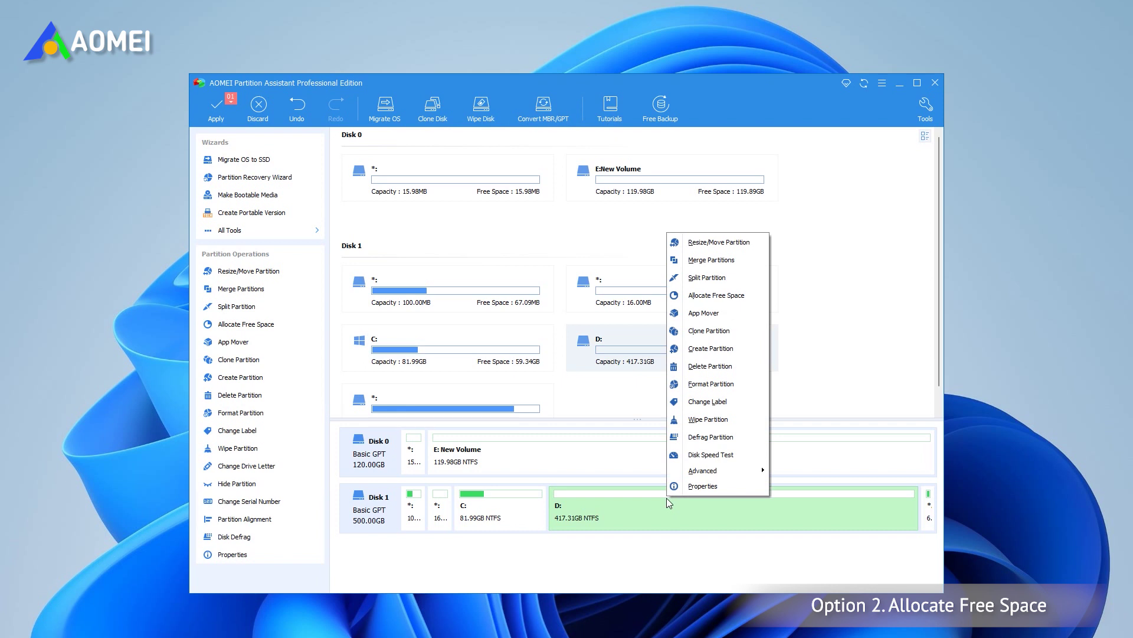
click(735, 296)
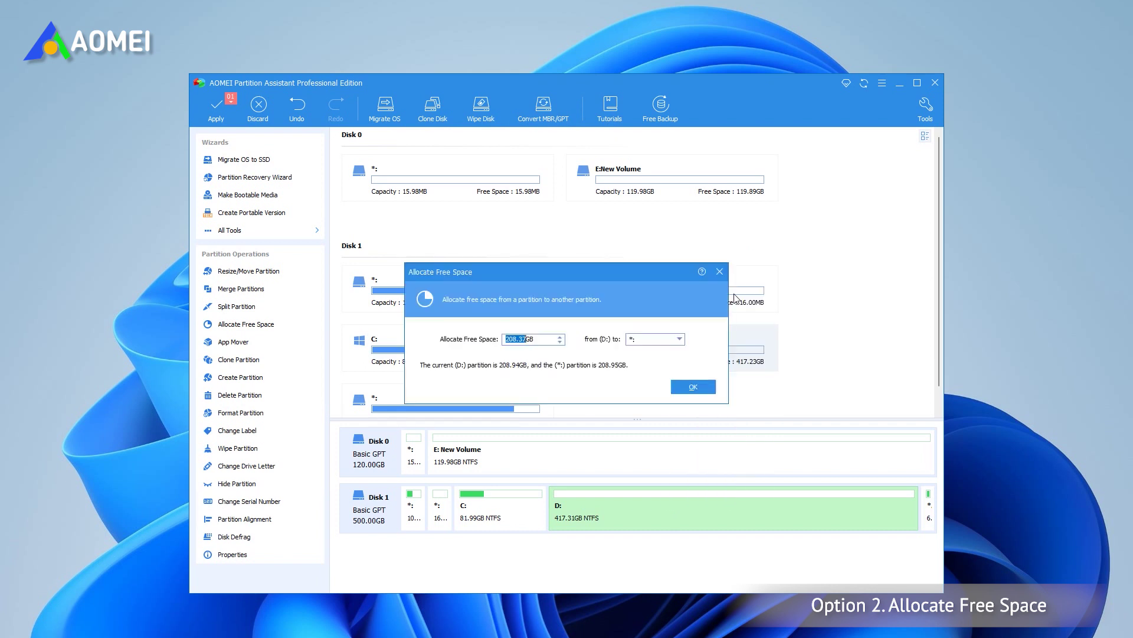
click(679, 339)
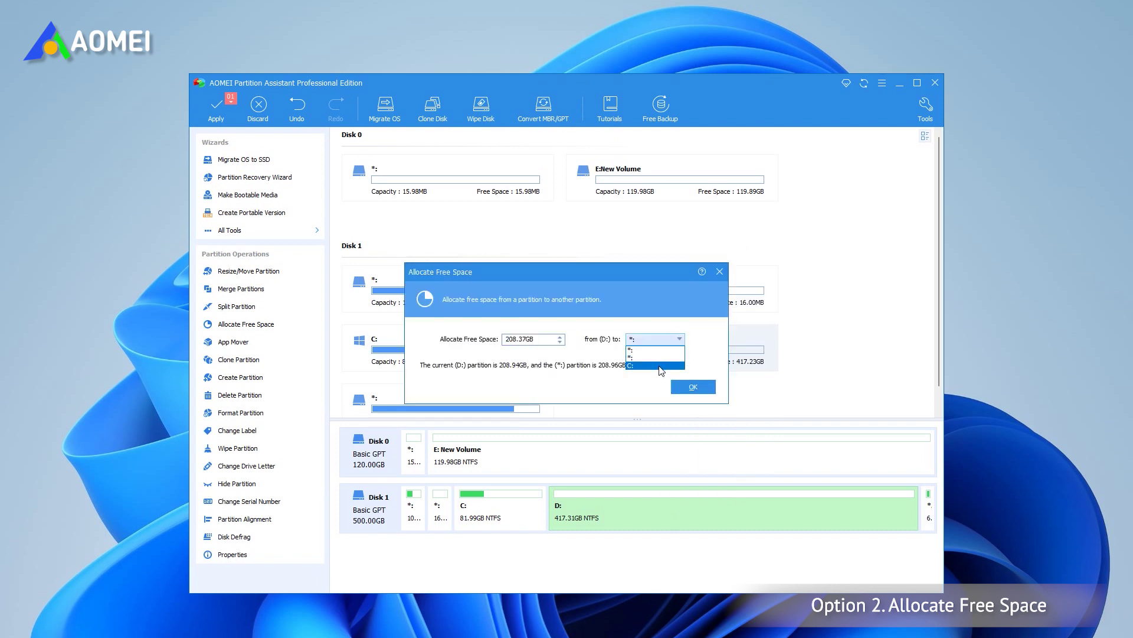
click(660, 368)
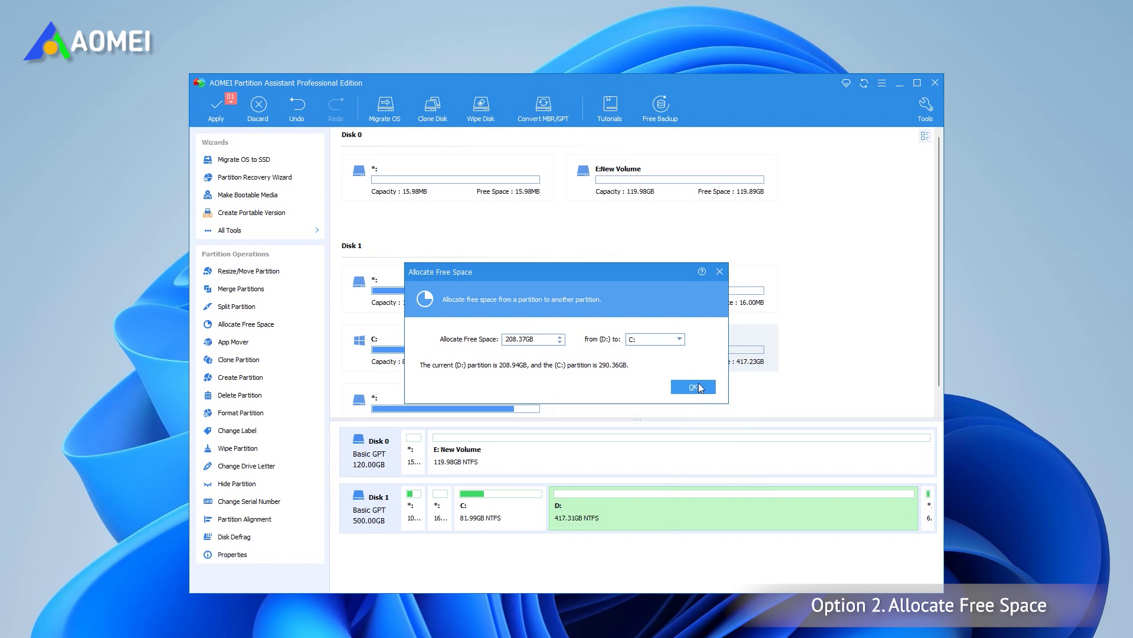
click(694, 386)
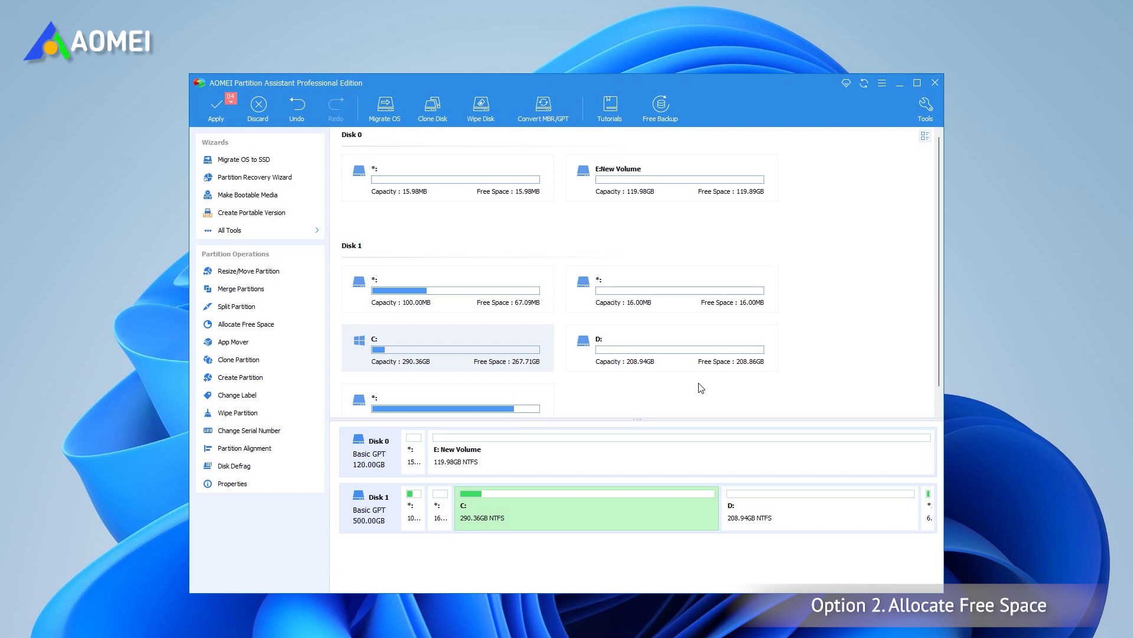
Apply the four pending partition operations, restarting into Windows PE mode to run them
click(216, 107)
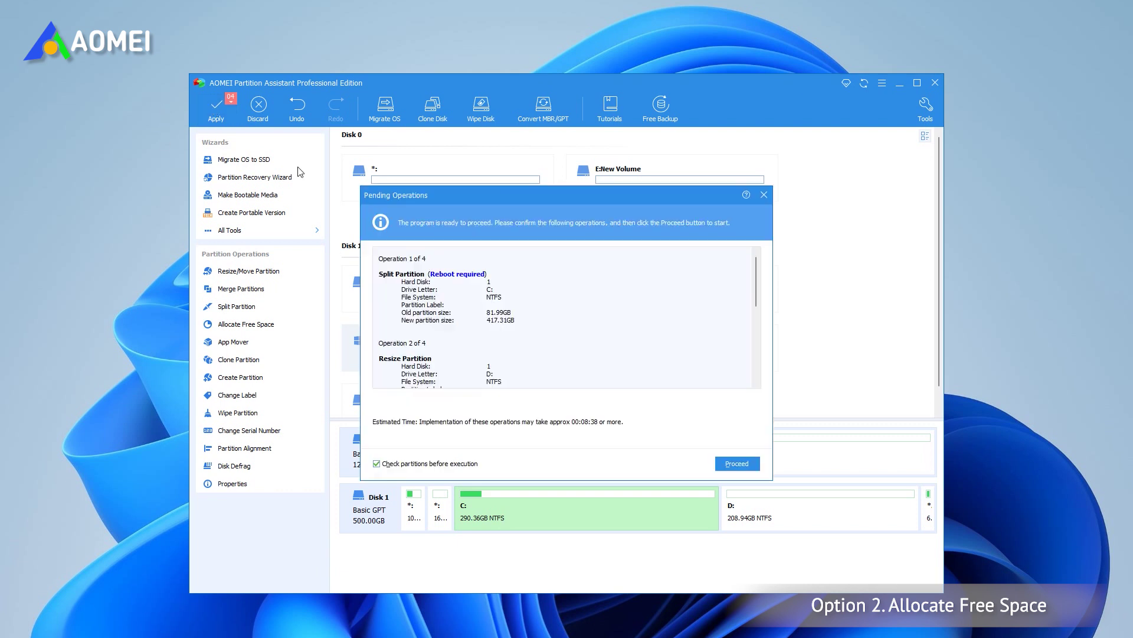
click(721, 464)
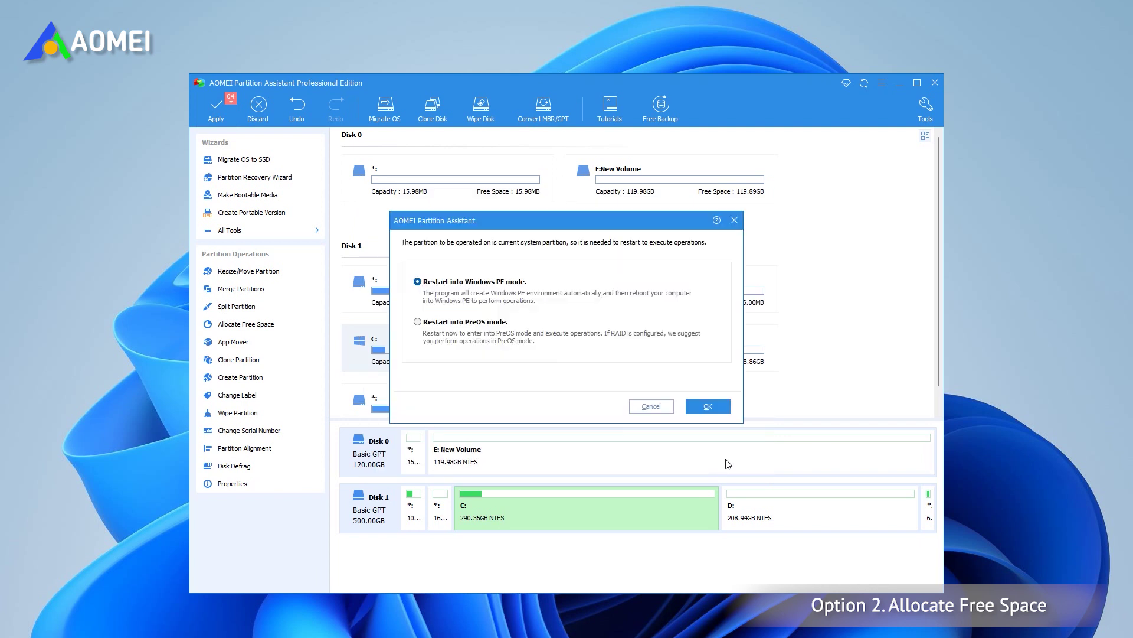
click(690, 407)
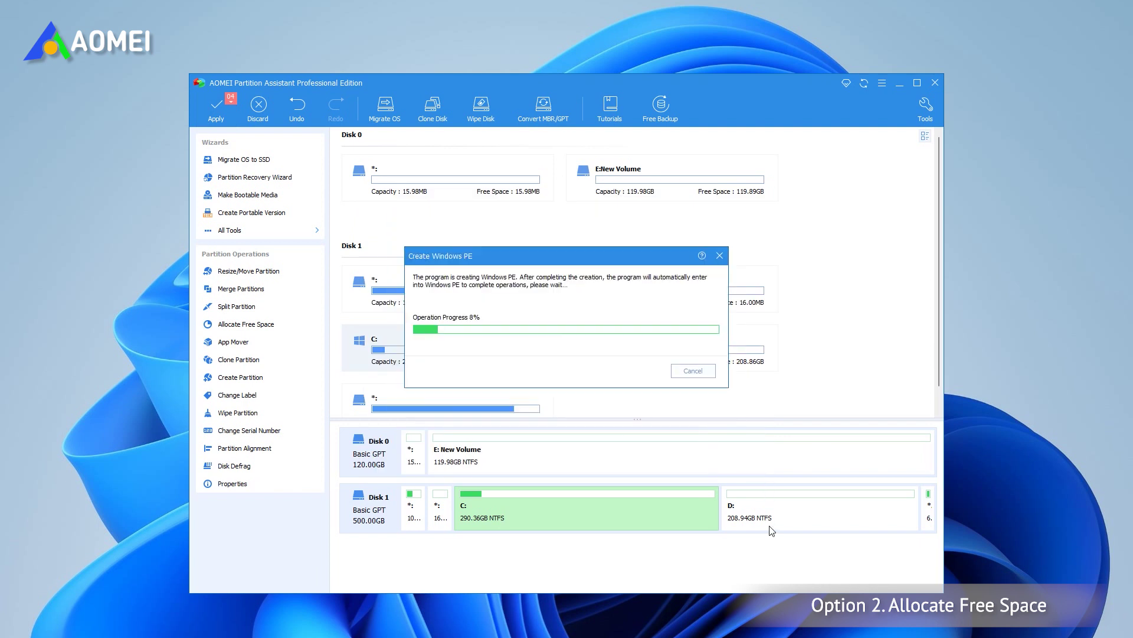